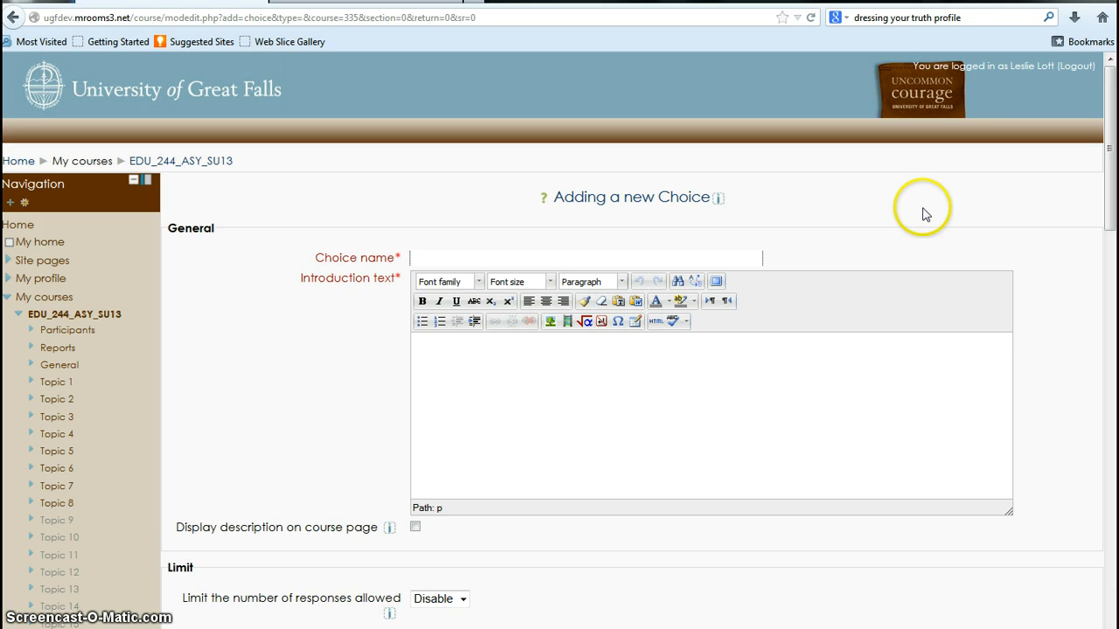
Name the choice "Favorite Foods Poll" and write the introduction "Please choose the food closest to your favorite. You only have one choice."
{"action": "type", "text": "Favorite Foods Poll"}
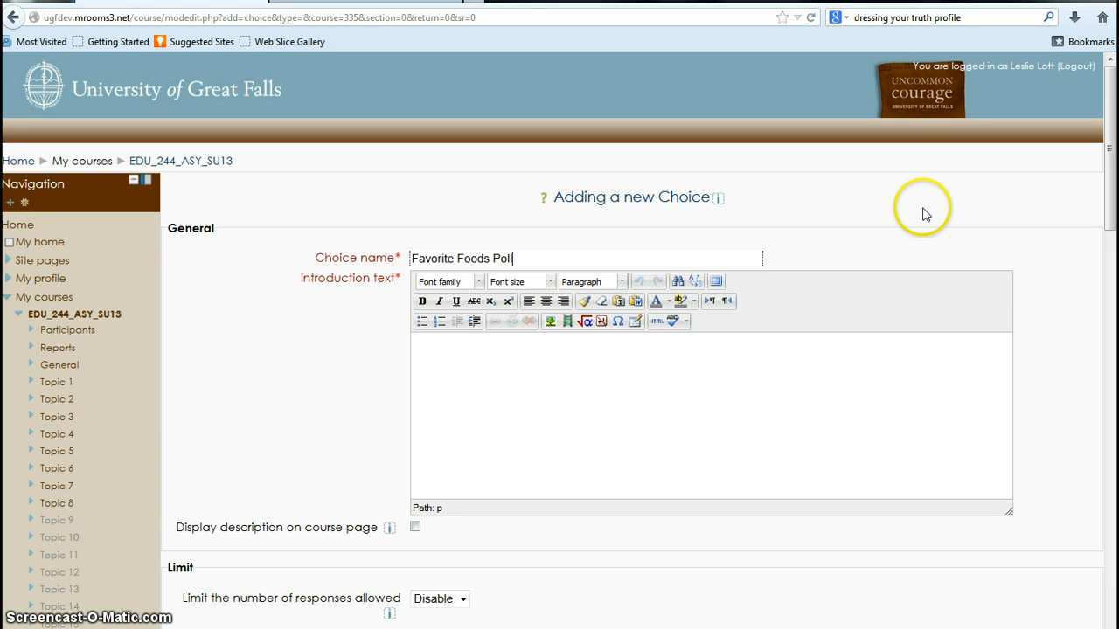
{"action": "left_click", "coordinate": [464, 383]}
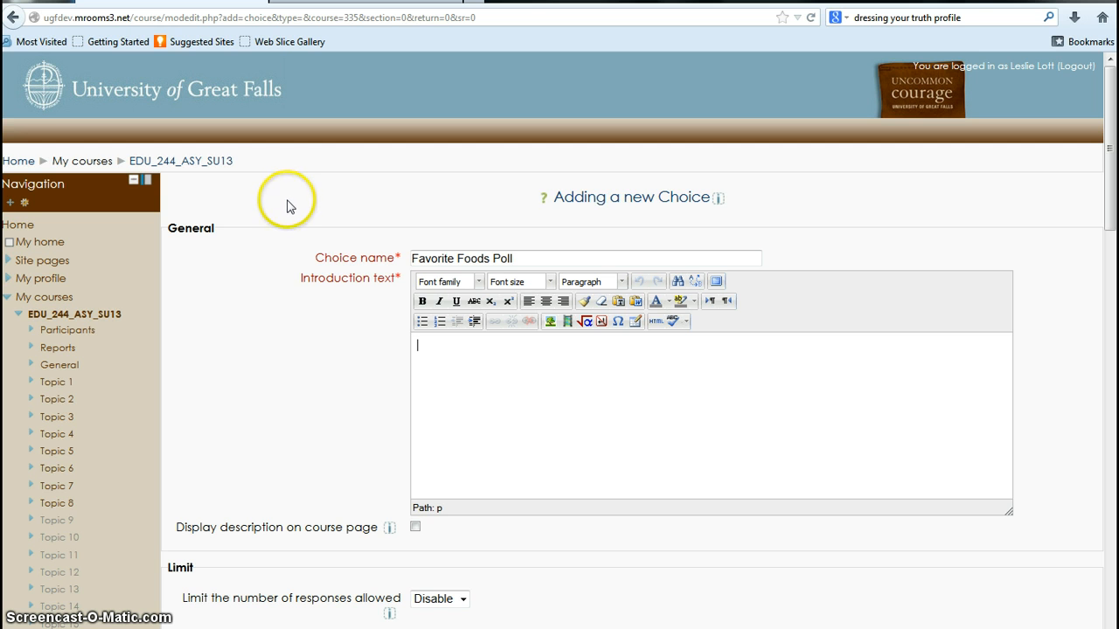
{"action": "type", "text": "Please c"}
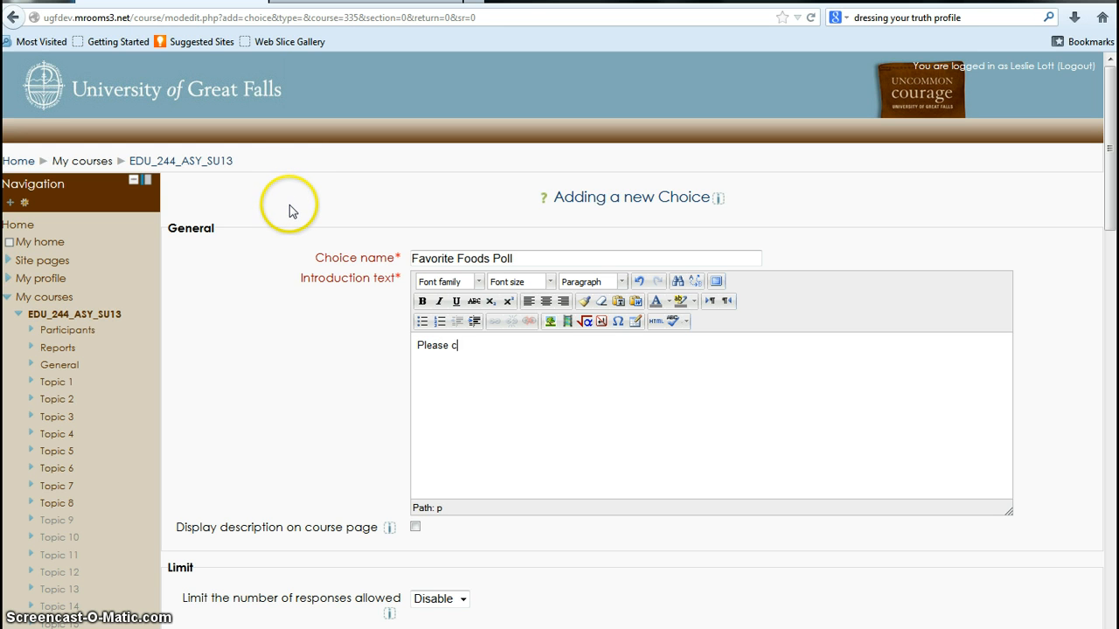
{"action": "type", "text": "hoose the food closest to"}
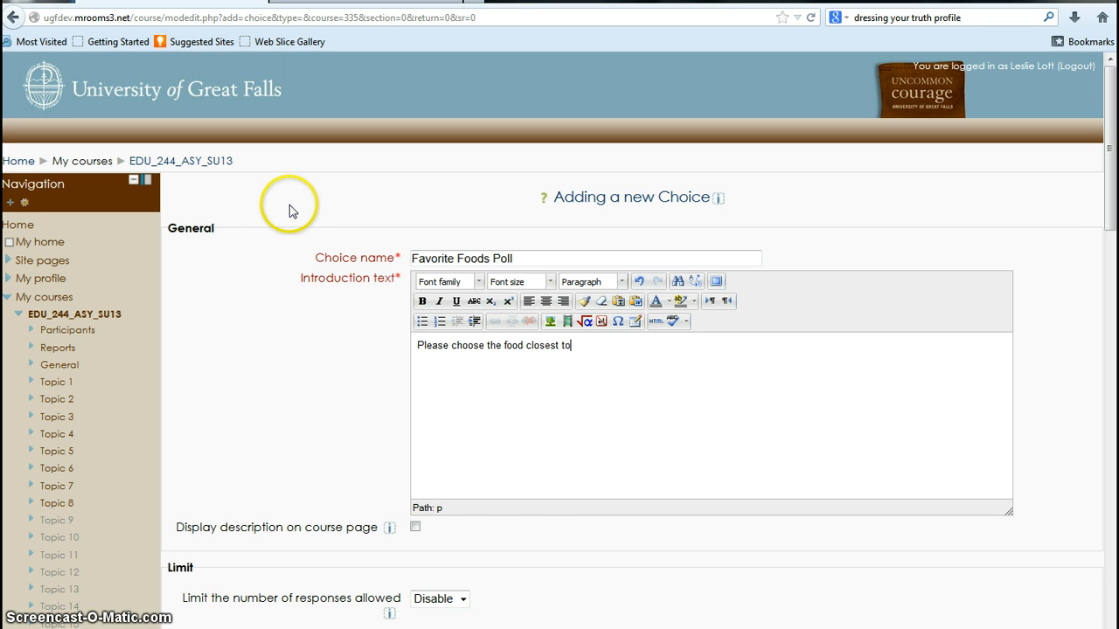
{"action": "type", "text": " your favorite. You only have one cho"}
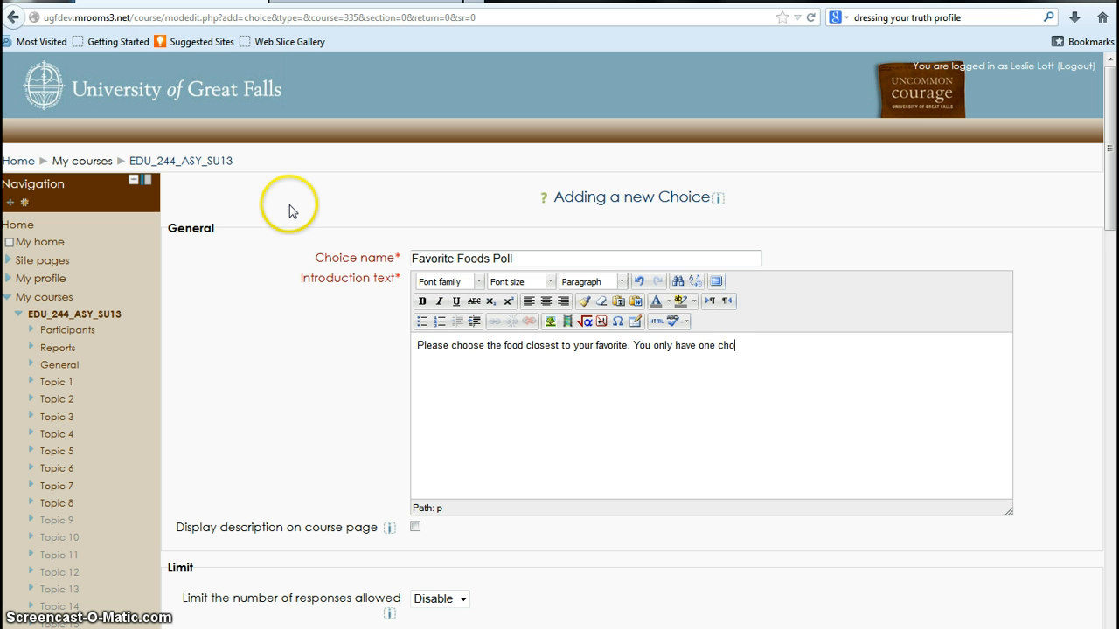
{"action": "type", "text": "ice."}
Enable the limit on the number of responses allowed
{"action": "scroll", "coordinate": [293, 210], "scroll_direction": "down", "scroll_amount": 5}
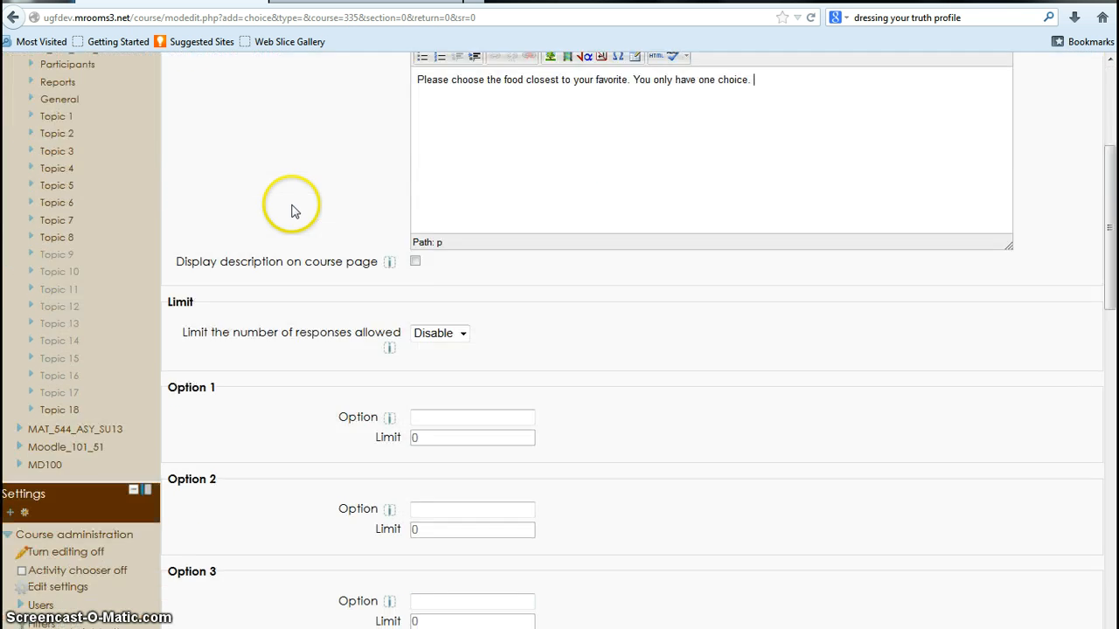
{"action": "scroll", "coordinate": [480, 274], "scroll_direction": "down", "scroll_amount": 1}
{"action": "scroll", "coordinate": [480, 274], "scroll_direction": "down", "scroll_amount": 1}
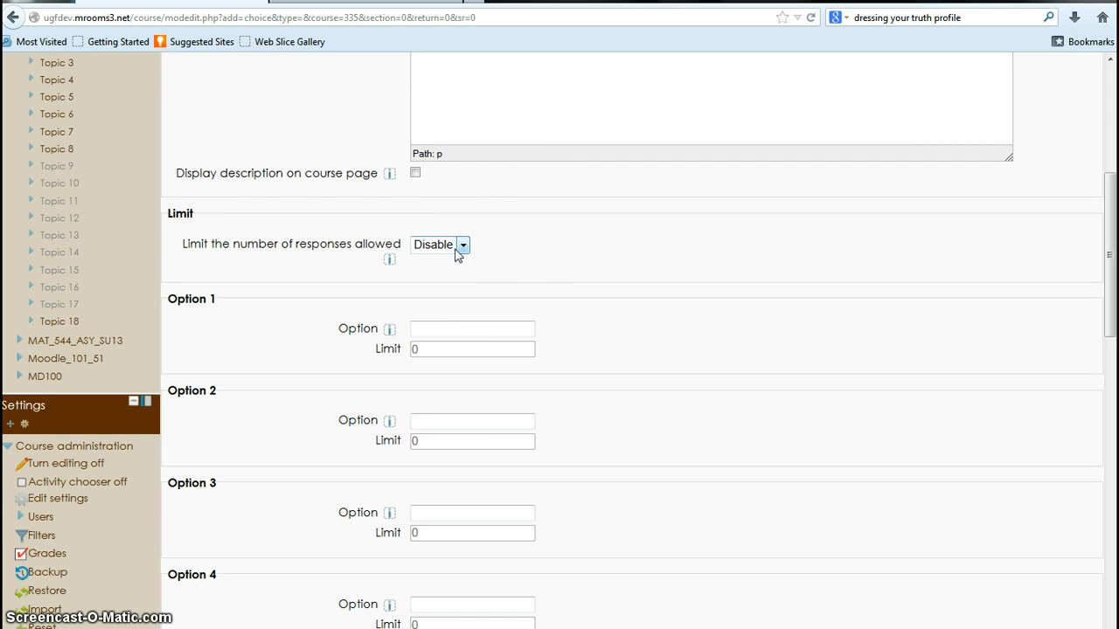
{"action": "left_click", "coordinate": [458, 253]}
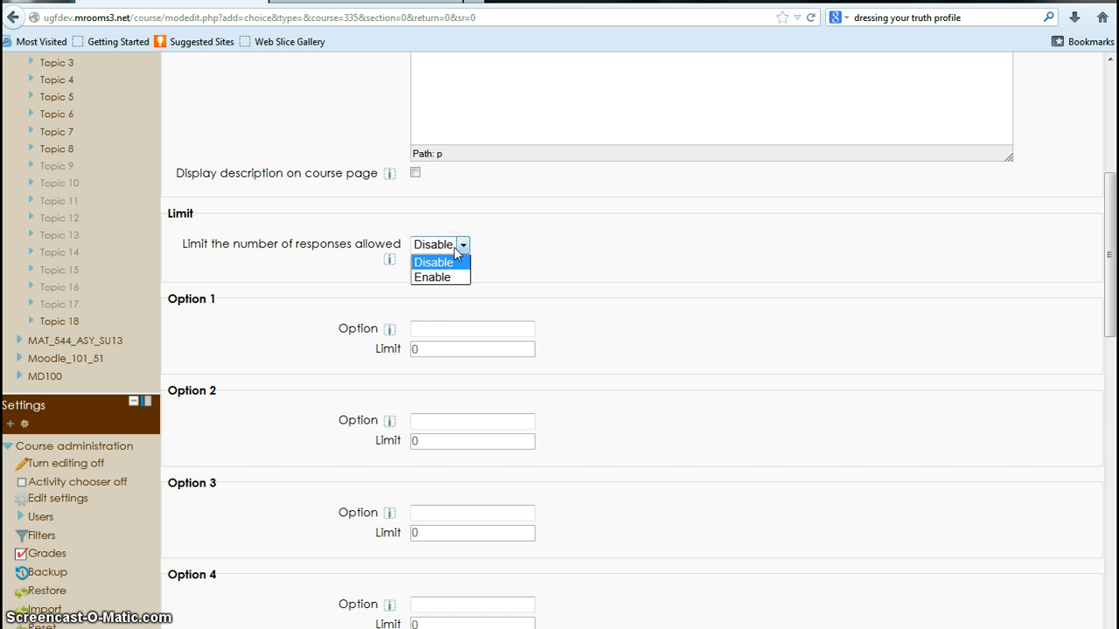
{"action": "left_click", "coordinate": [456, 252]}
{"action": "left_click", "coordinate": [458, 245]}
{"action": "left_click", "coordinate": [445, 275]}
{"action": "left_click", "coordinate": [397, 357]}
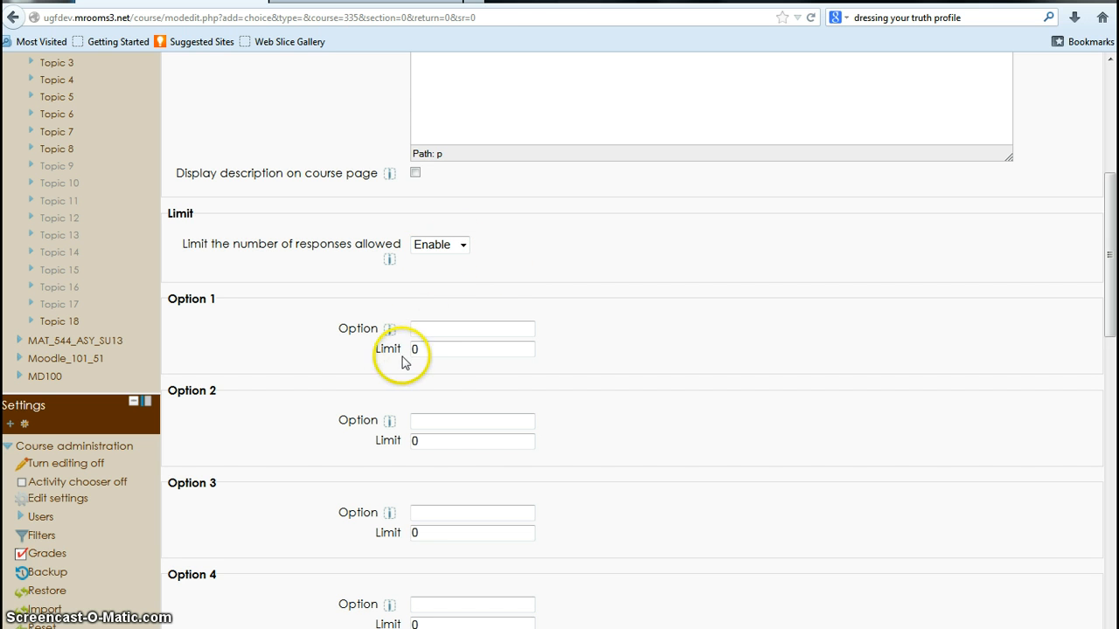
Set the Option 1 limit to 2 and enter "Cheese" as its answer
{"action": "left_click", "coordinate": [388, 349]}
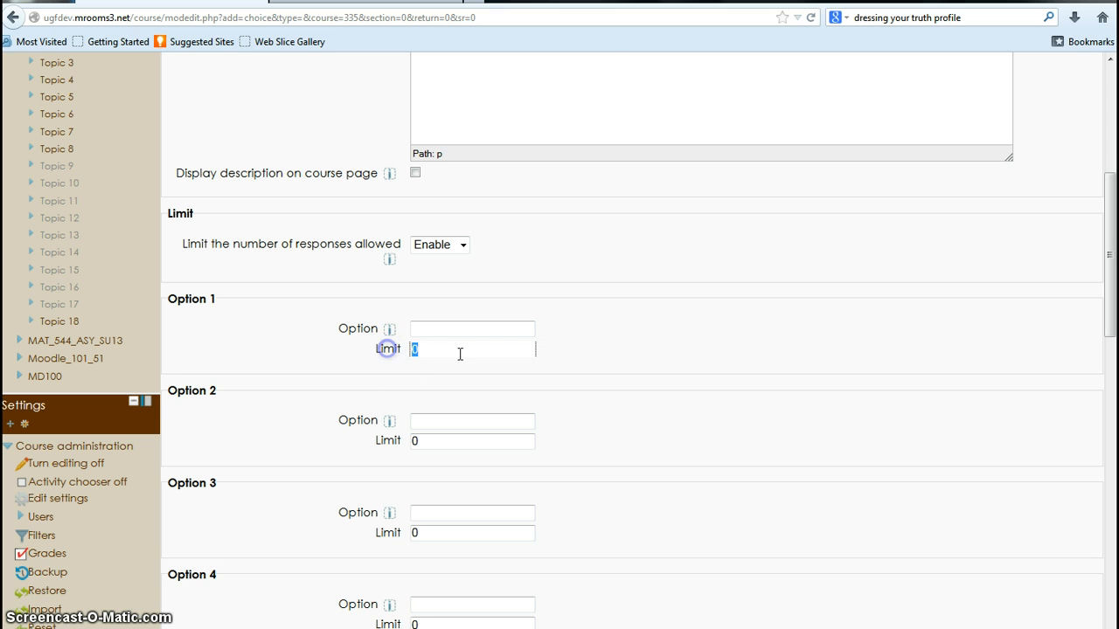
{"action": "type", "text": "2"}
{"action": "left_click", "coordinate": [452, 329]}
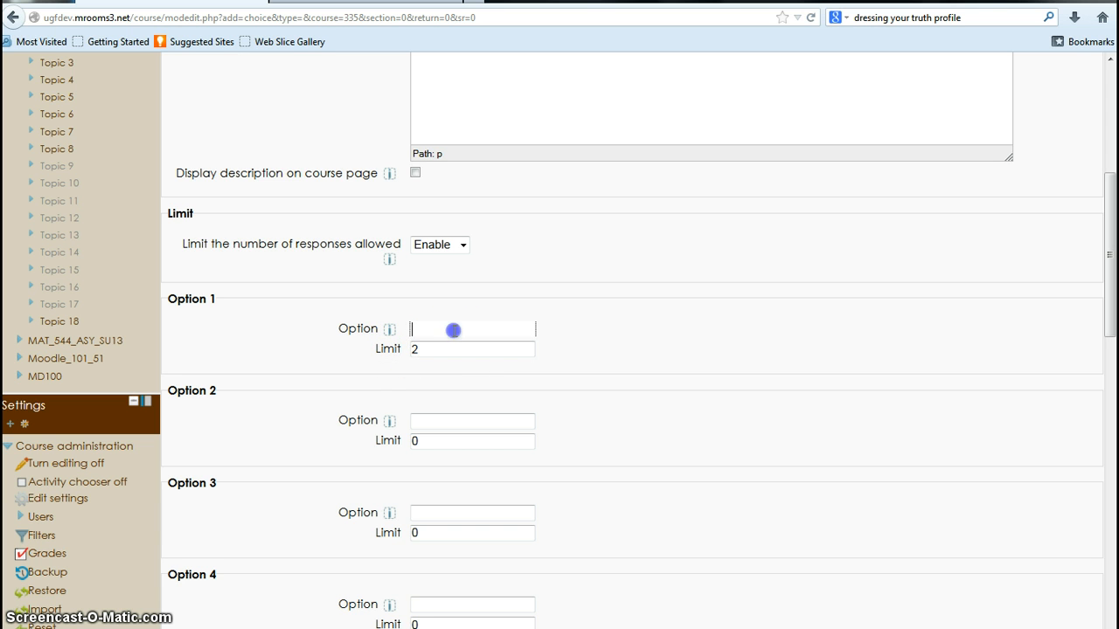
{"action": "type", "text": "Cheese"}
Disable the response limit, and enter "Steak" as Option 2 and "Apples" as Option 3
{"action": "left_click", "coordinate": [461, 244]}
{"action": "left_click", "coordinate": [449, 267]}
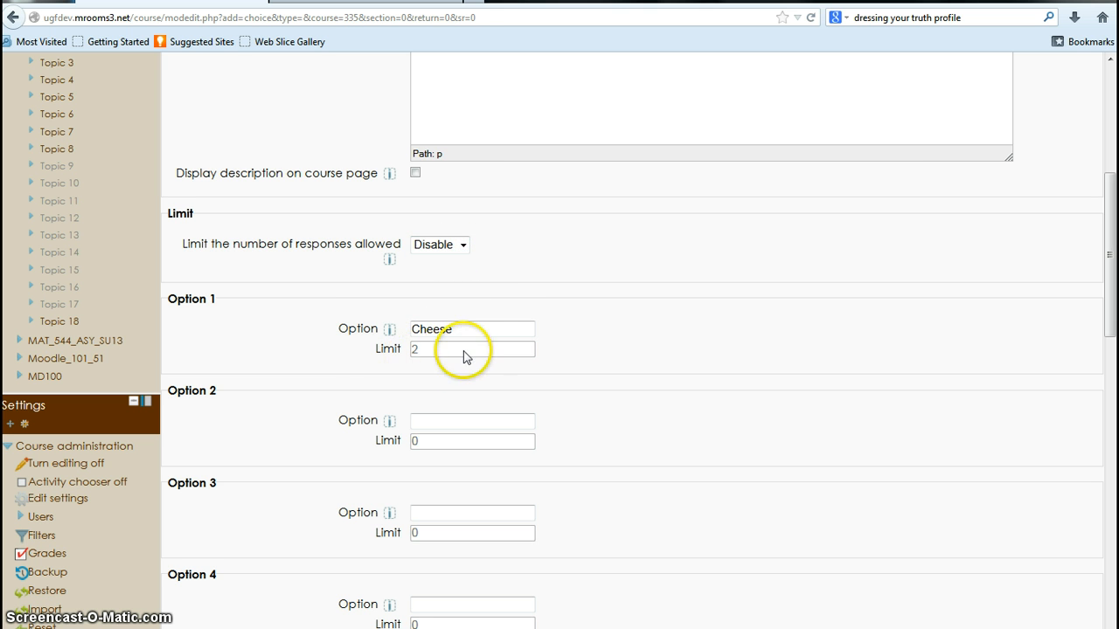
{"action": "left_click", "coordinate": [428, 422]}
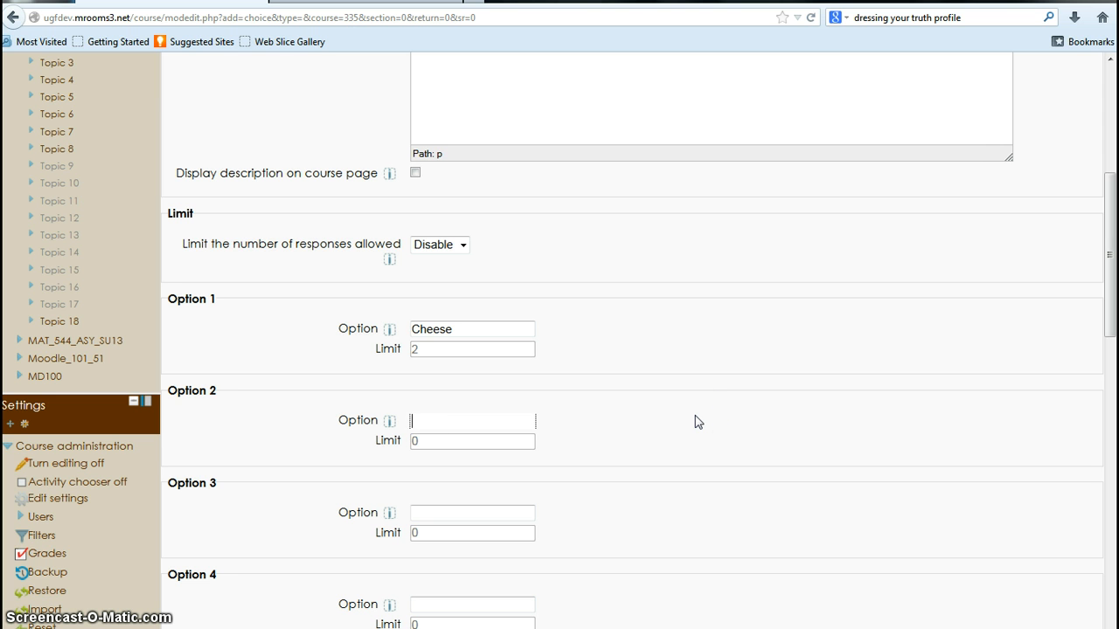
{"action": "type", "text": "Steak"}
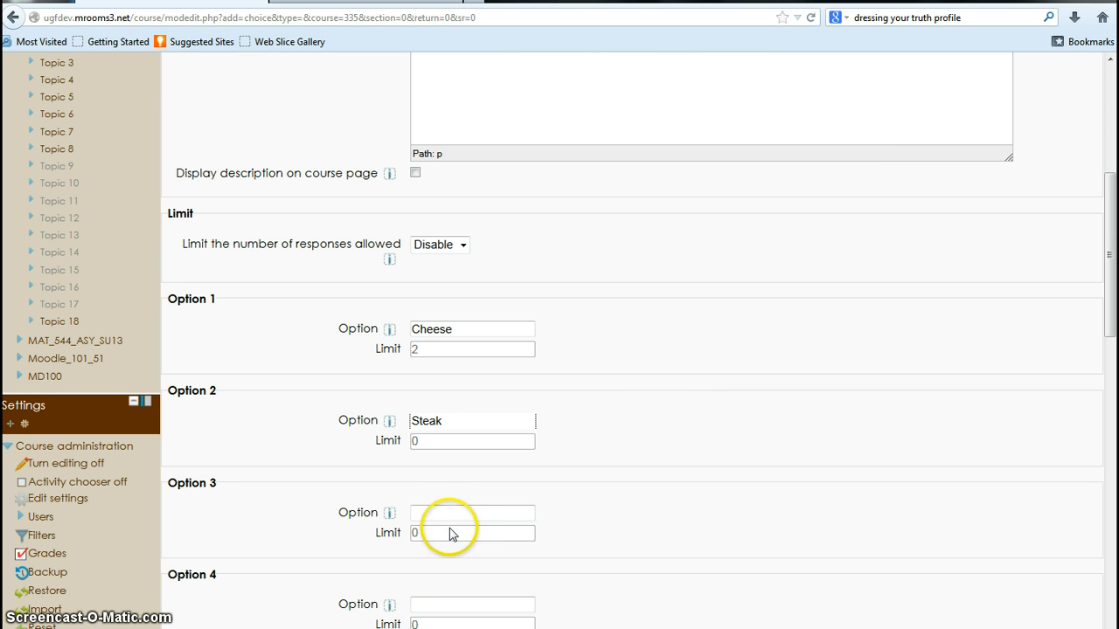
{"action": "left_click", "coordinate": [437, 513]}
{"action": "type", "text": "A"}
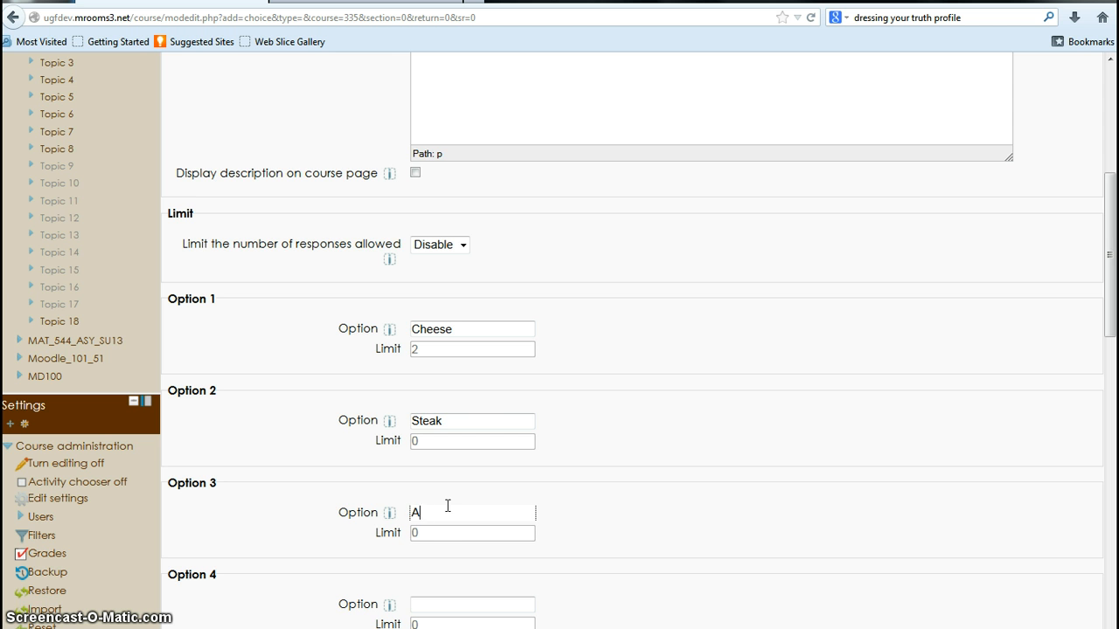
{"action": "type", "text": "pples"}
{"action": "scroll", "coordinate": [527, 415], "scroll_direction": "down", "scroll_amount": 10}
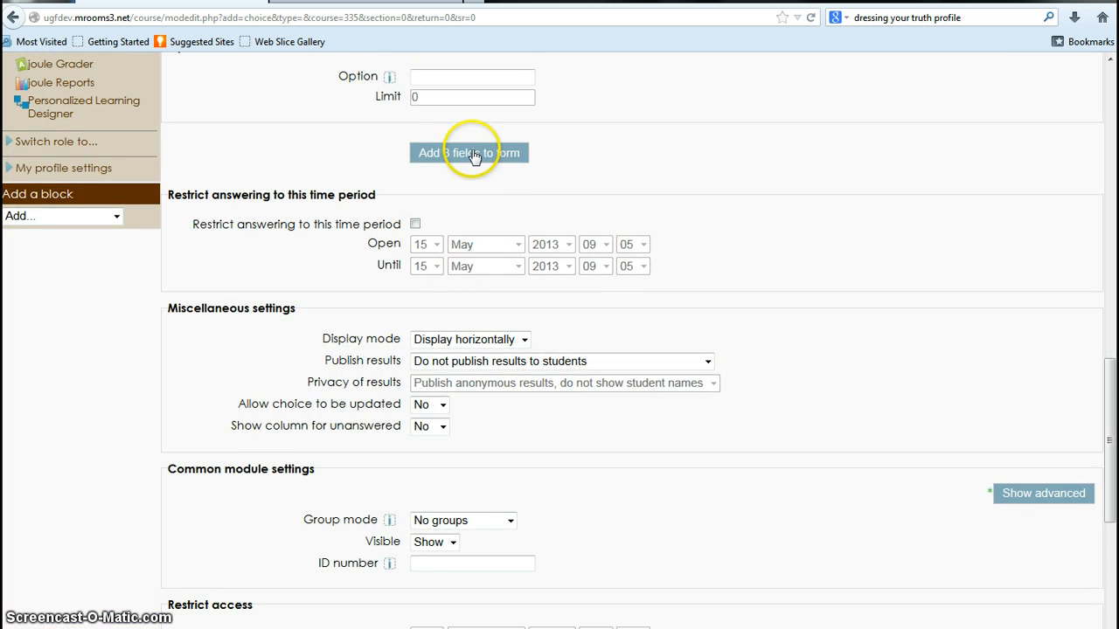
{"action": "left_click", "coordinate": [475, 156]}
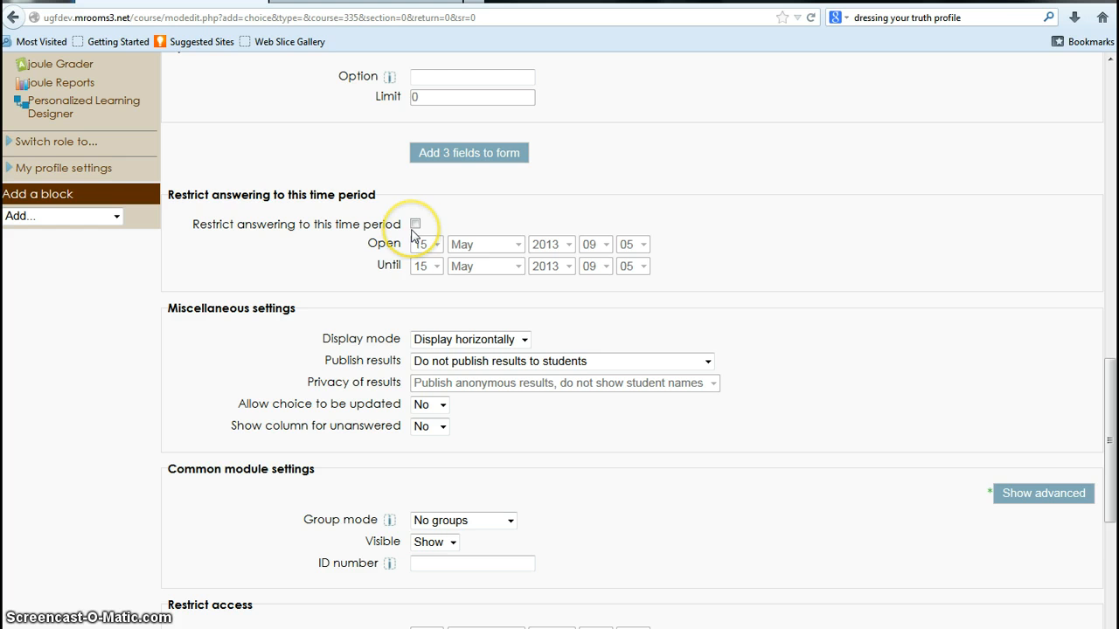
{"action": "scroll", "coordinate": [732, 244], "scroll_direction": "down", "scroll_amount": 3}
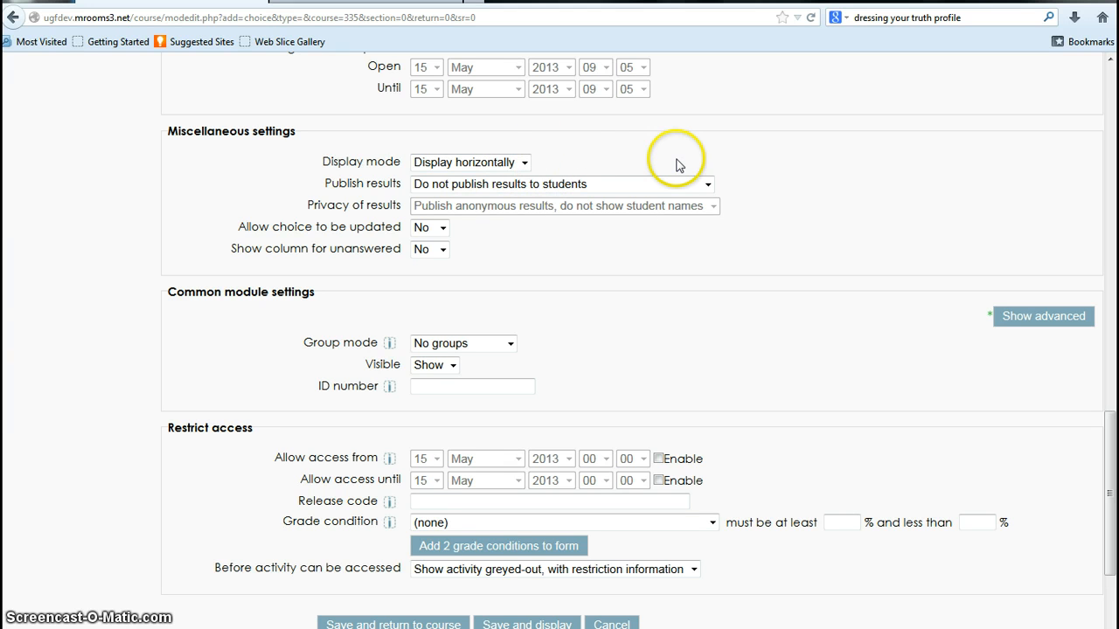
{"action": "left_click", "coordinate": [524, 163]}
{"action": "left_click", "coordinate": [524, 162]}
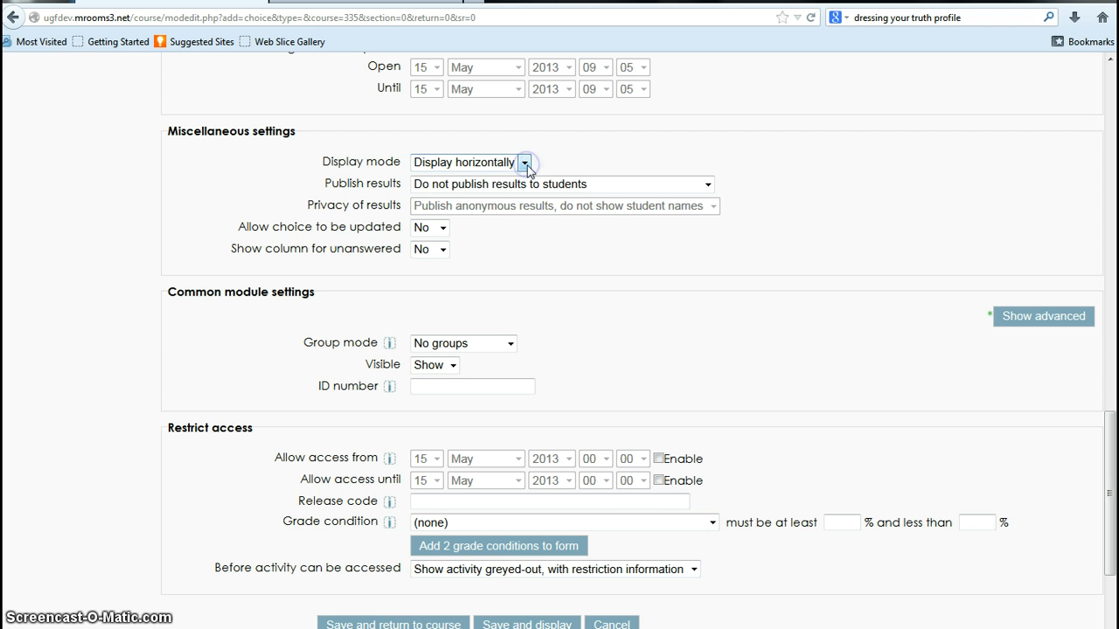
{"action": "left_click", "coordinate": [362, 185]}
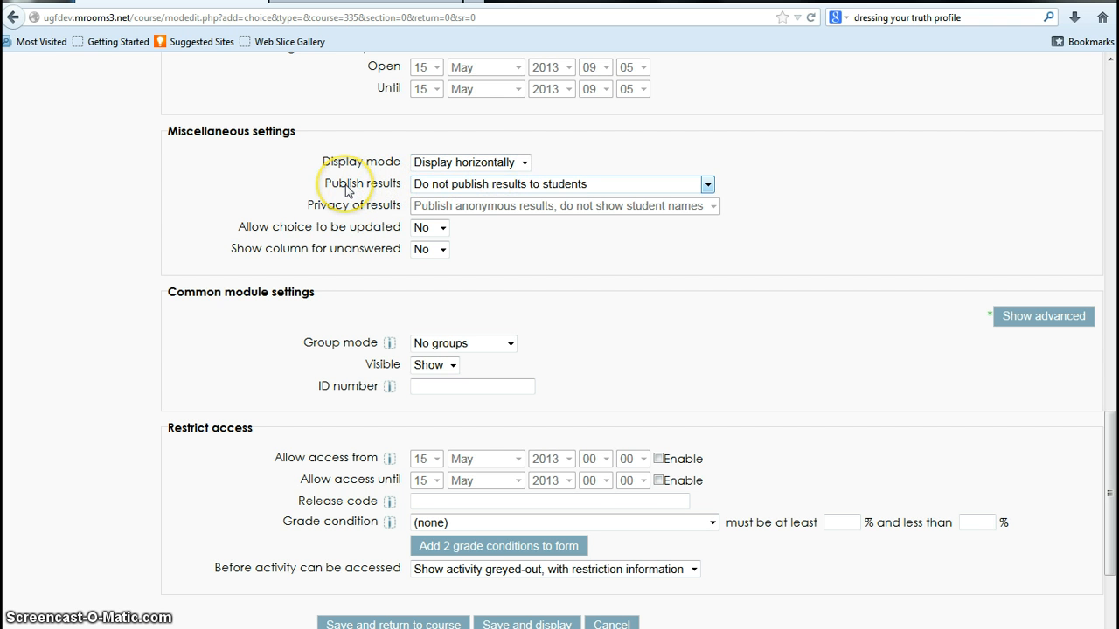
Publish the results as "Always show results to students" with privacy set to anonymous results without student names
{"action": "left_click", "coordinate": [707, 185]}
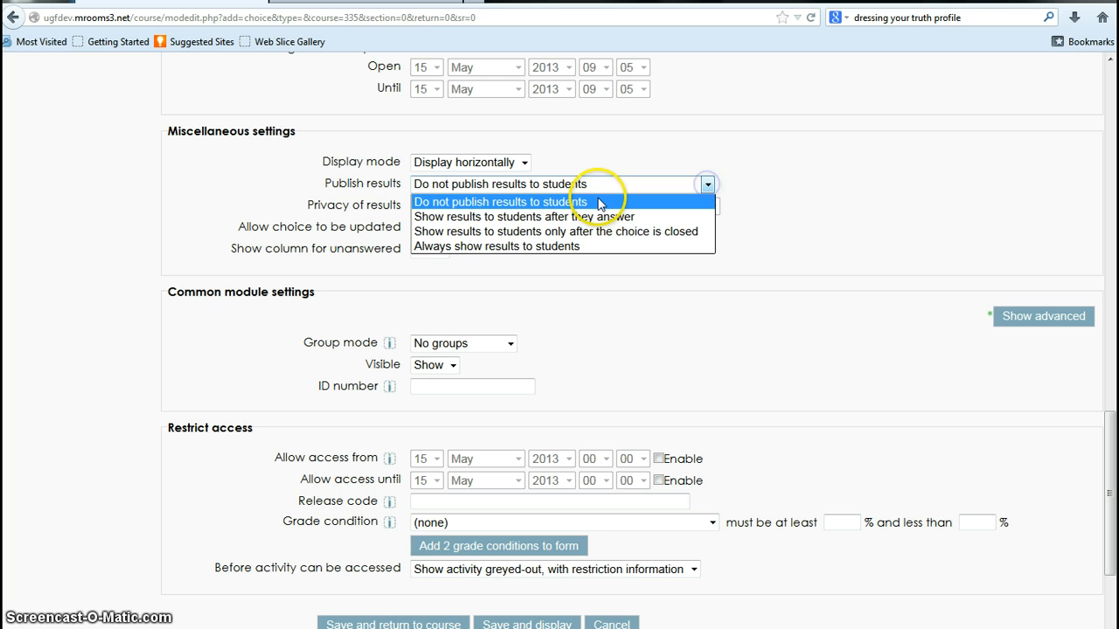
{"action": "left_click", "coordinate": [568, 246]}
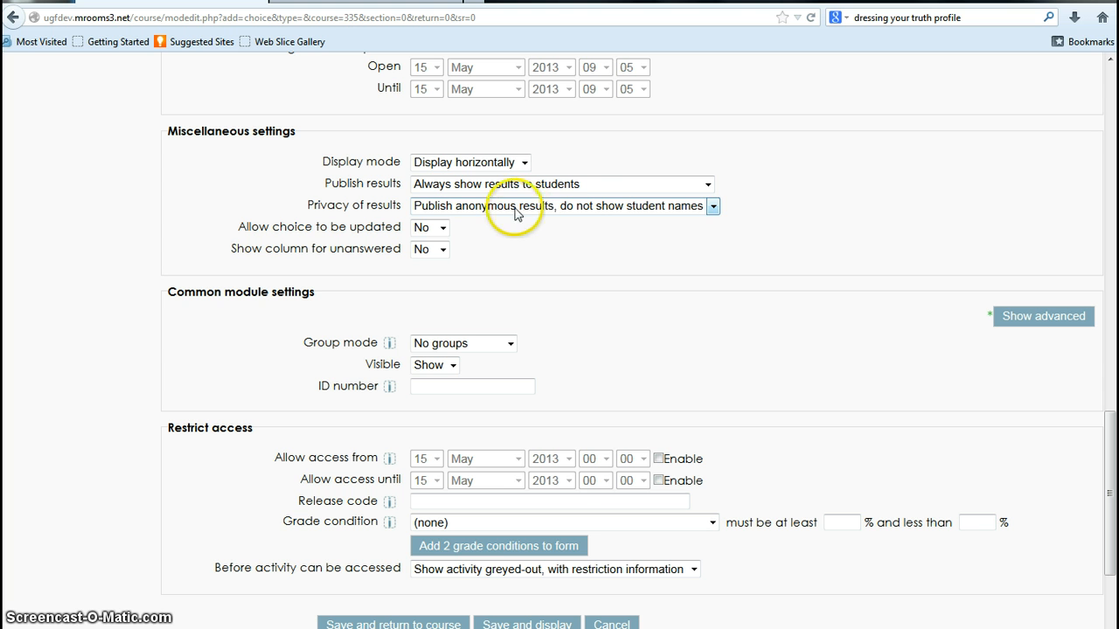
{"action": "left_click", "coordinate": [714, 206]}
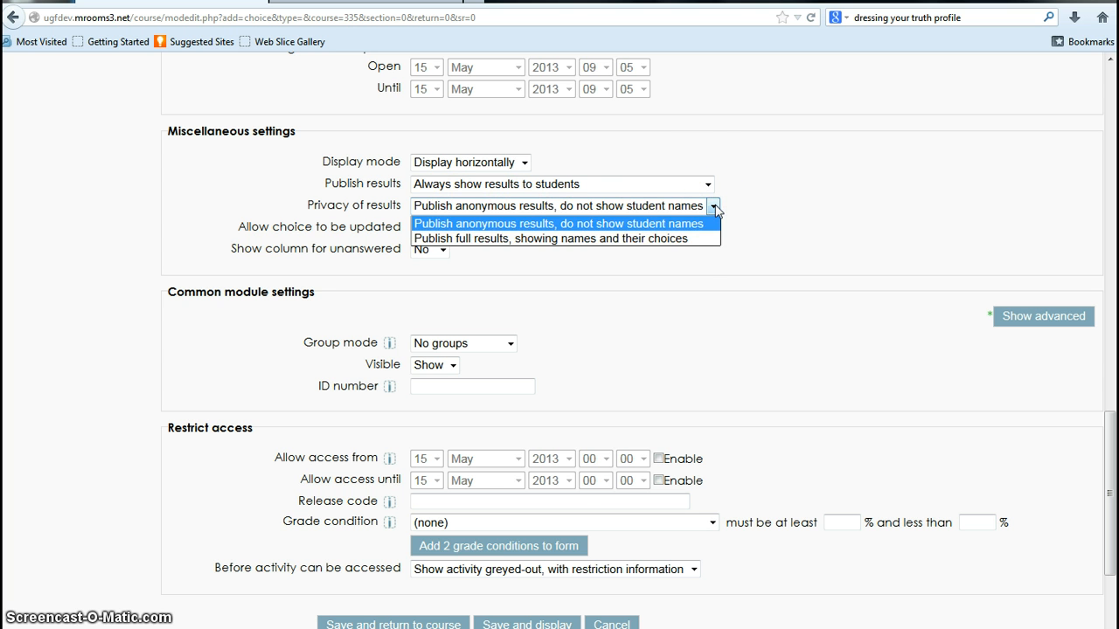
{"action": "left_click", "coordinate": [656, 243]}
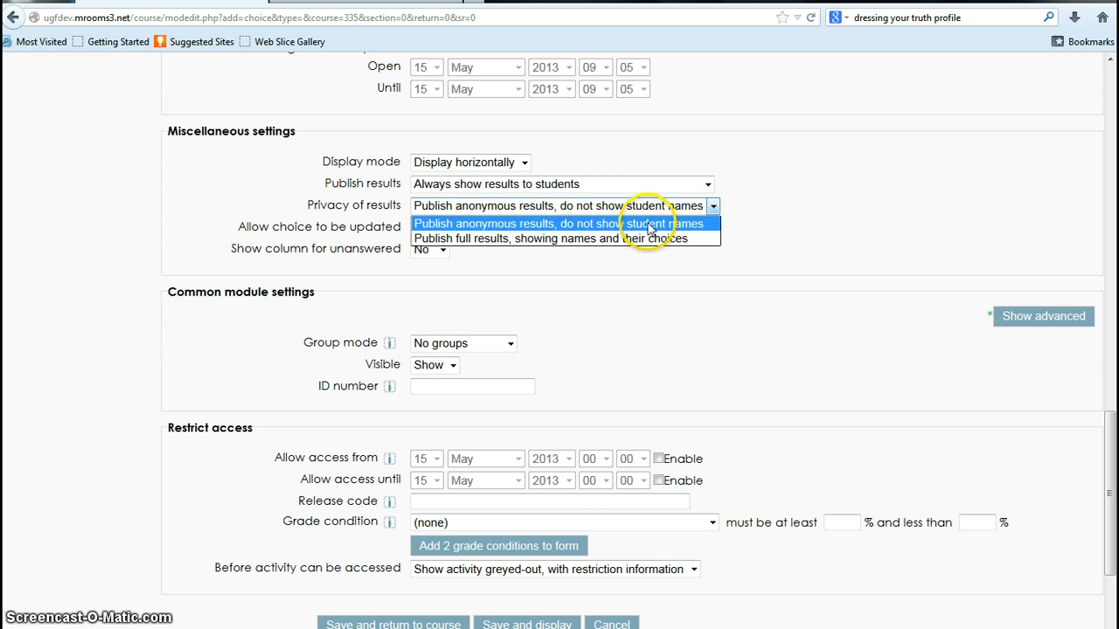
{"action": "left_click", "coordinate": [648, 223]}
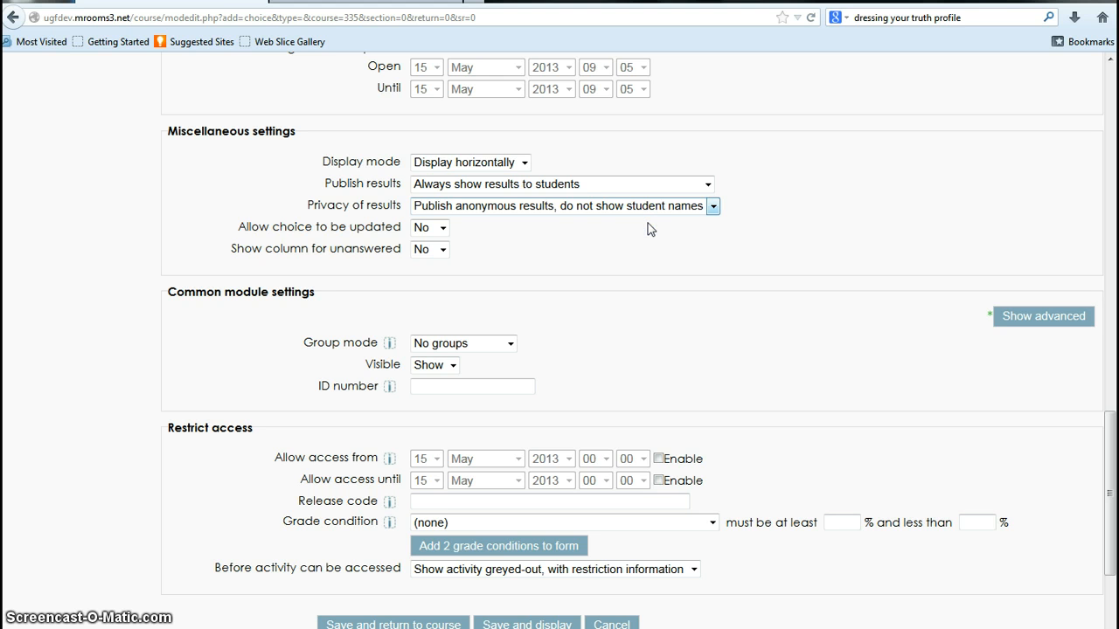
Allow the choice to be updated and show a column for unanswered responses, setting both to Yes
{"action": "left_click", "coordinate": [443, 227]}
{"action": "left_click", "coordinate": [428, 260]}
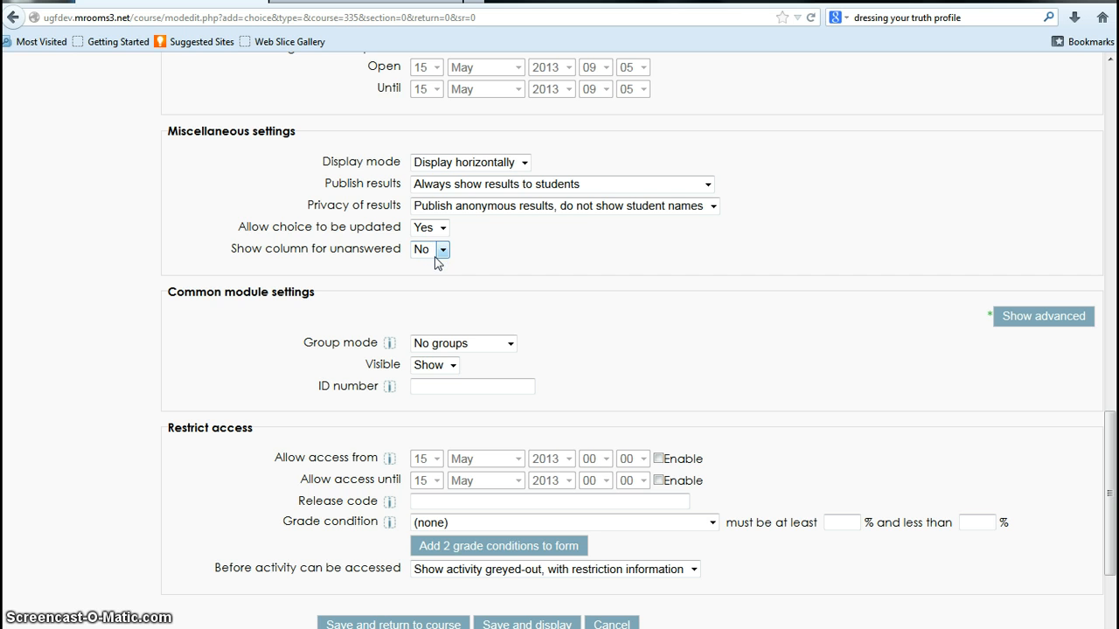
{"action": "left_click", "coordinate": [443, 250]}
{"action": "left_click", "coordinate": [431, 281]}
Examine the common module settings, the restrict access settings and the save choices at the end of the form
{"action": "scroll", "coordinate": [494, 266], "scroll_direction": "down", "scroll_amount": 2}
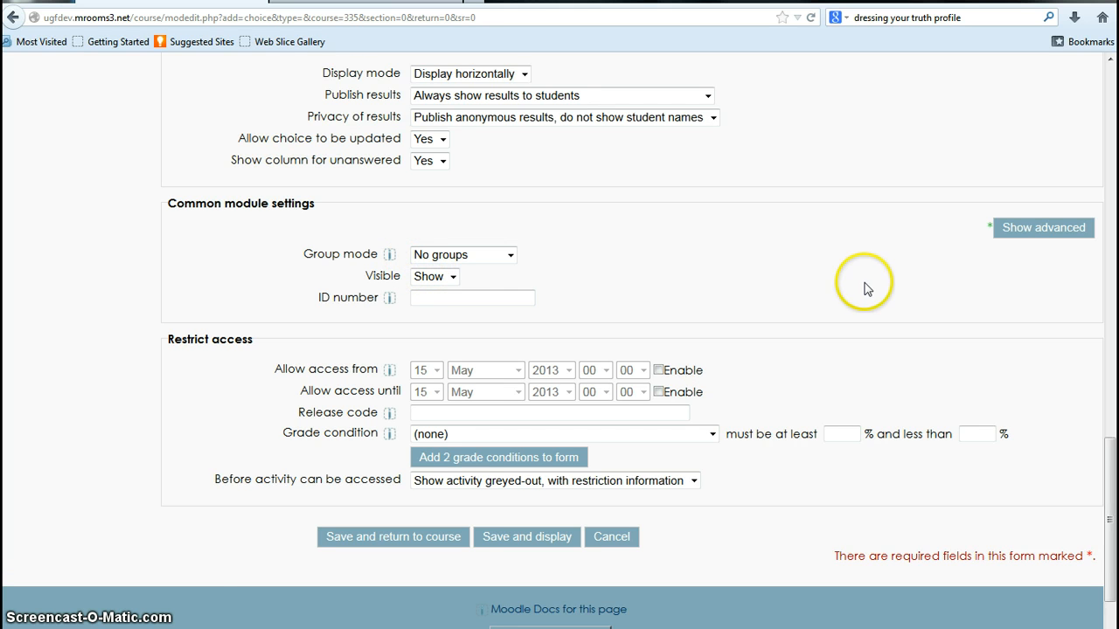
{"action": "scroll", "coordinate": [835, 295], "scroll_direction": "down", "scroll_amount": 2}
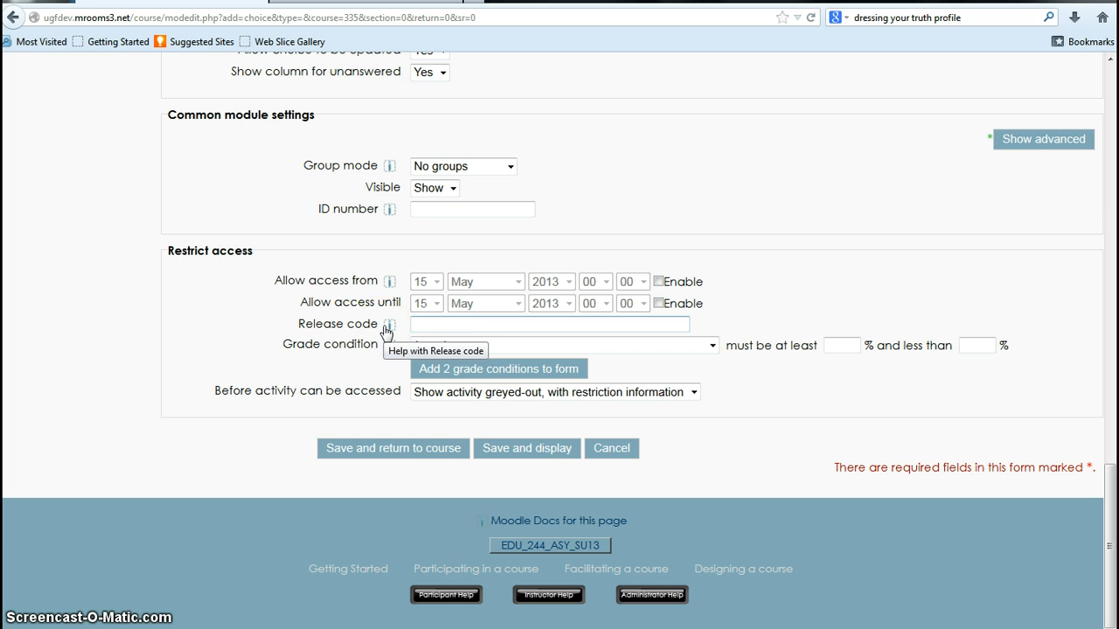
{"action": "left_click", "coordinate": [475, 325]}
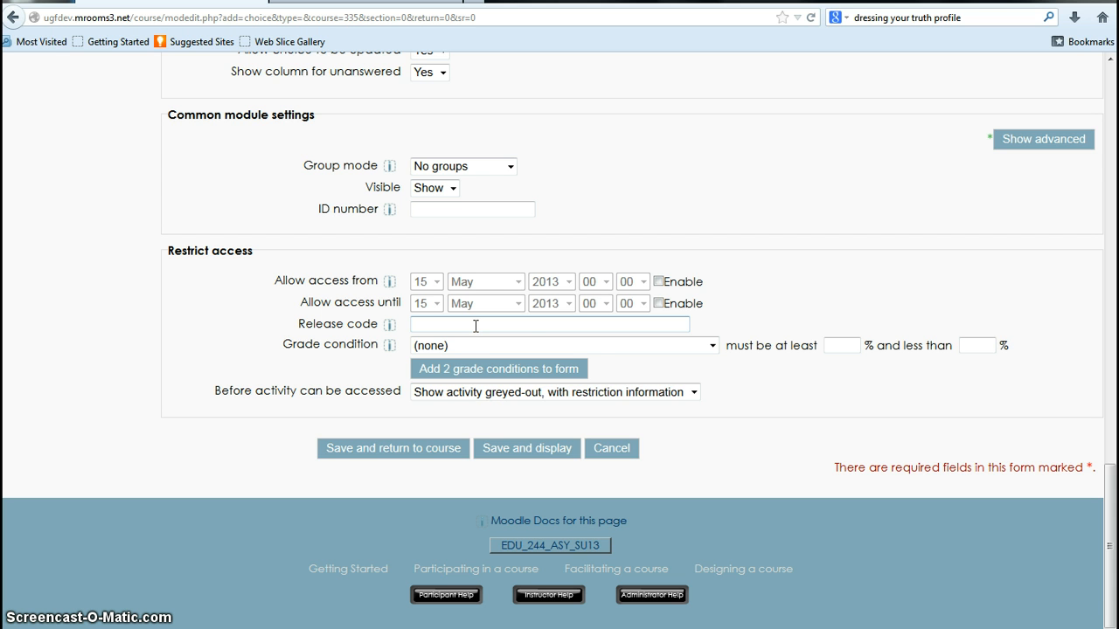
{"action": "left_click", "coordinate": [544, 344]}
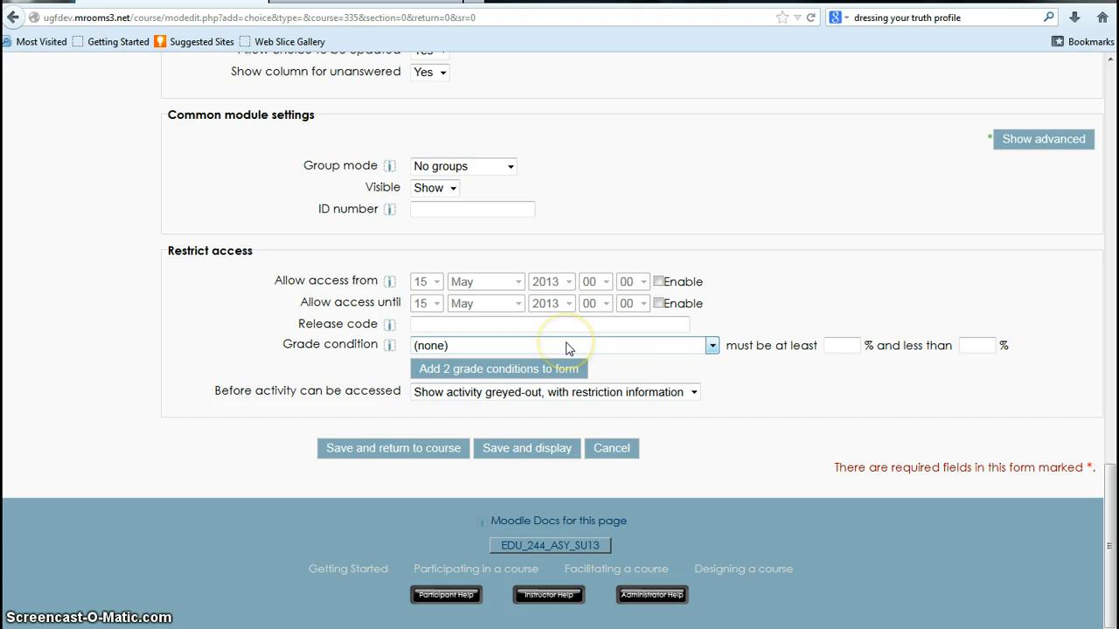
{"action": "left_click", "coordinate": [400, 456]}
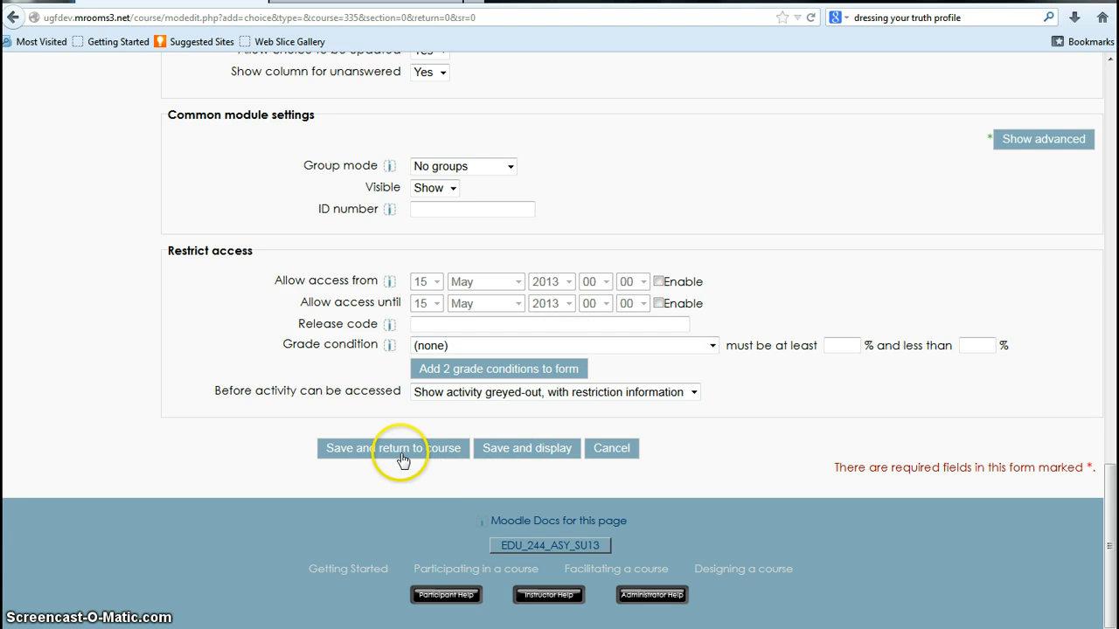
{"action": "left_click", "coordinate": [541, 453]}
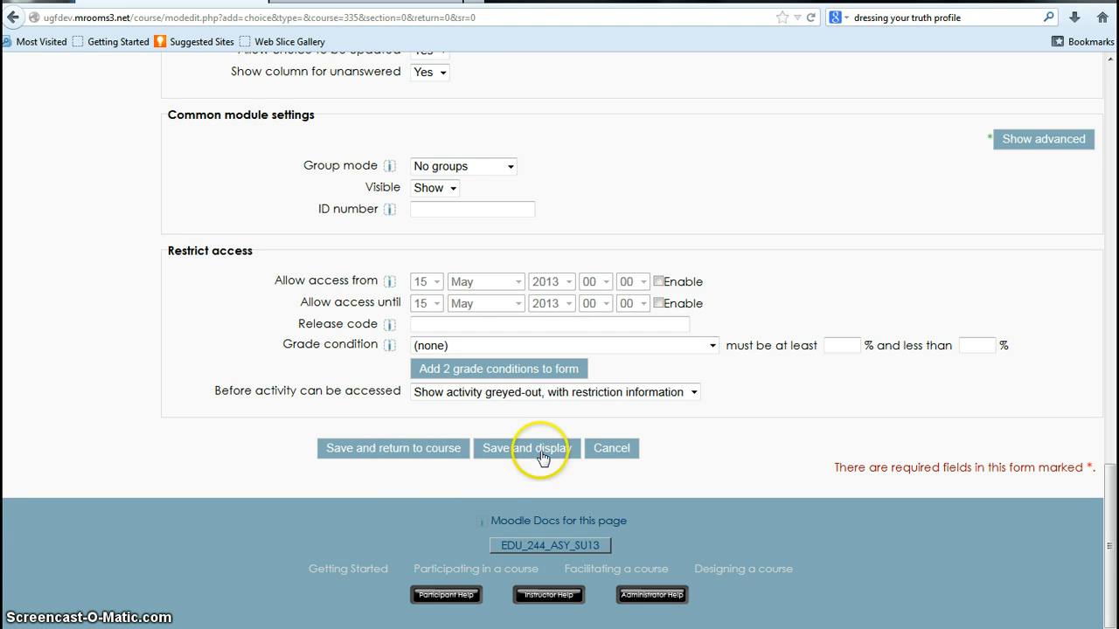